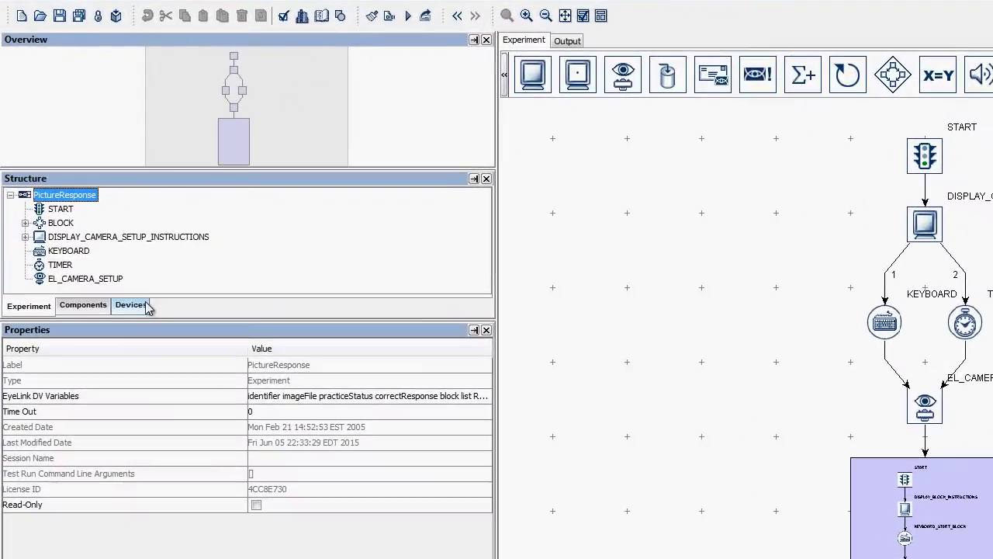
Step: Enable Dummy Mode on the EYELINK device in the Devices list
left_click(144, 306)
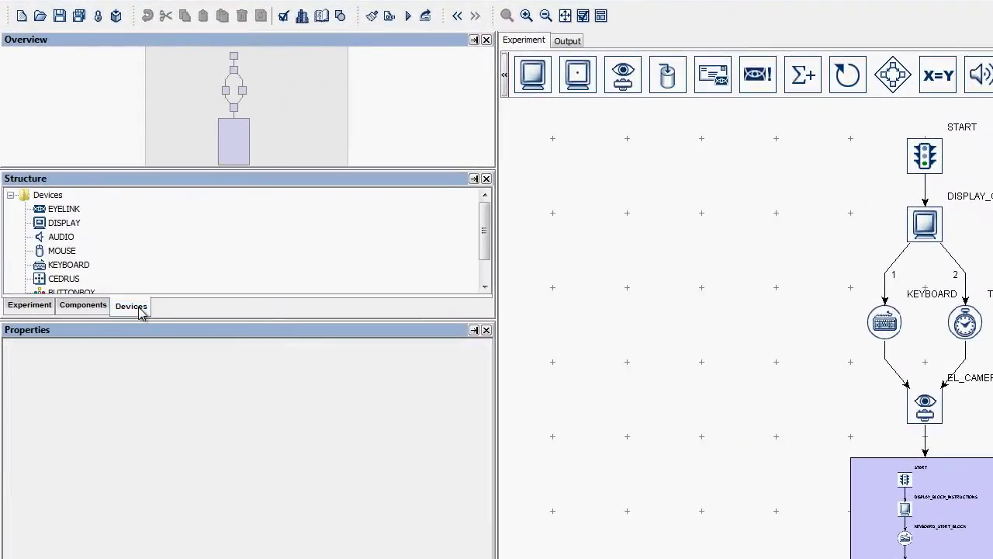
left_click(67, 209)
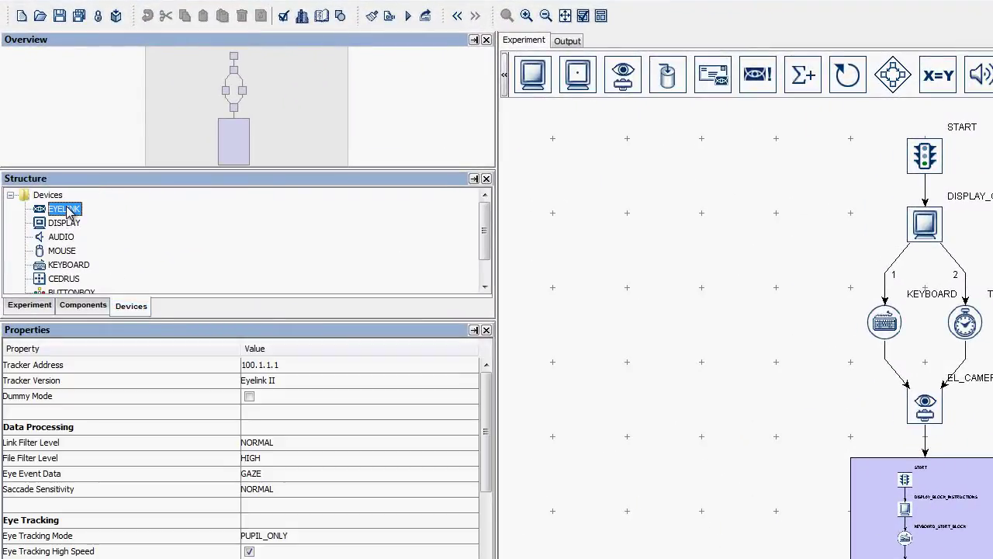
left_click(249, 396)
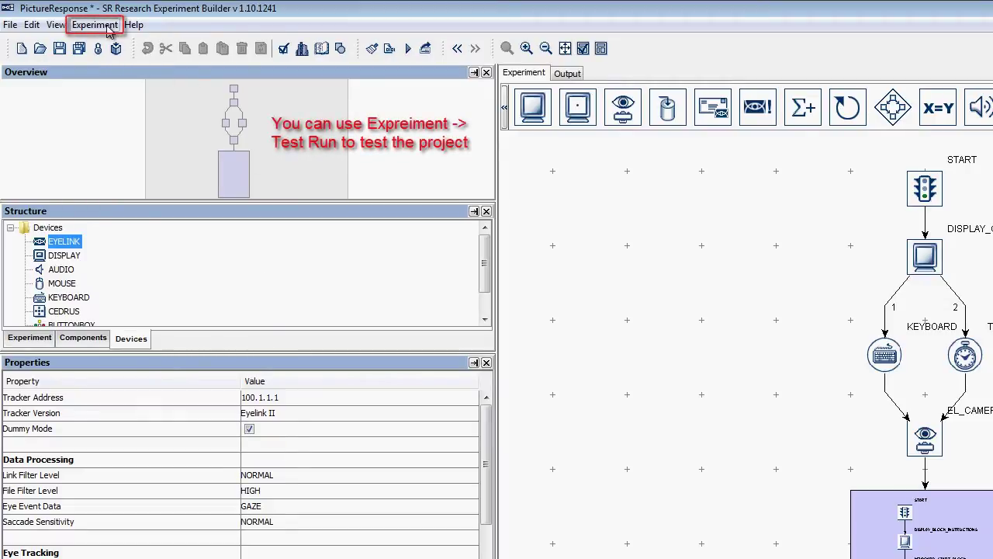
Step: Test-run the experiment in test run mode with Test.edf as the data file, dismissing the dummy-mode warning
left_click(94, 25)
left_click(116, 79)
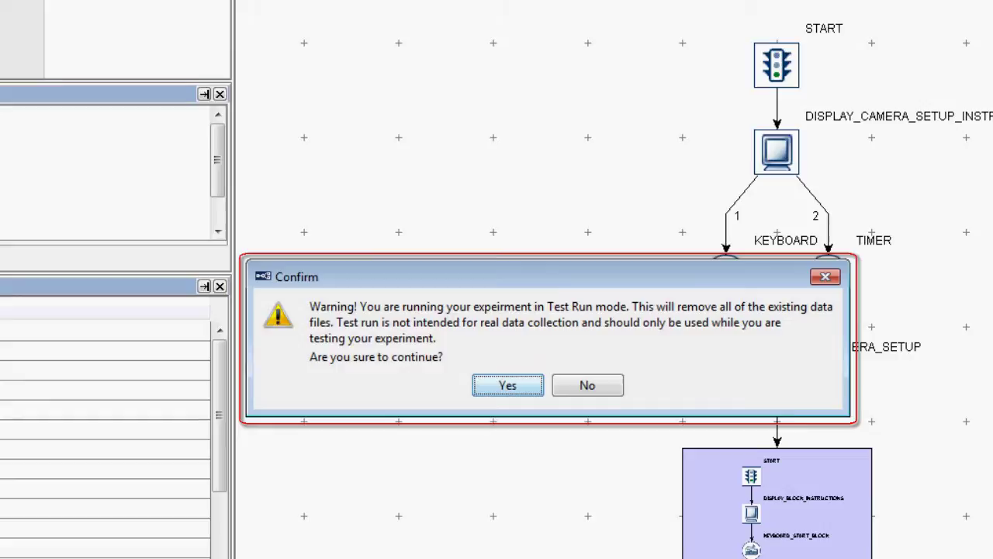
left_click(495, 386)
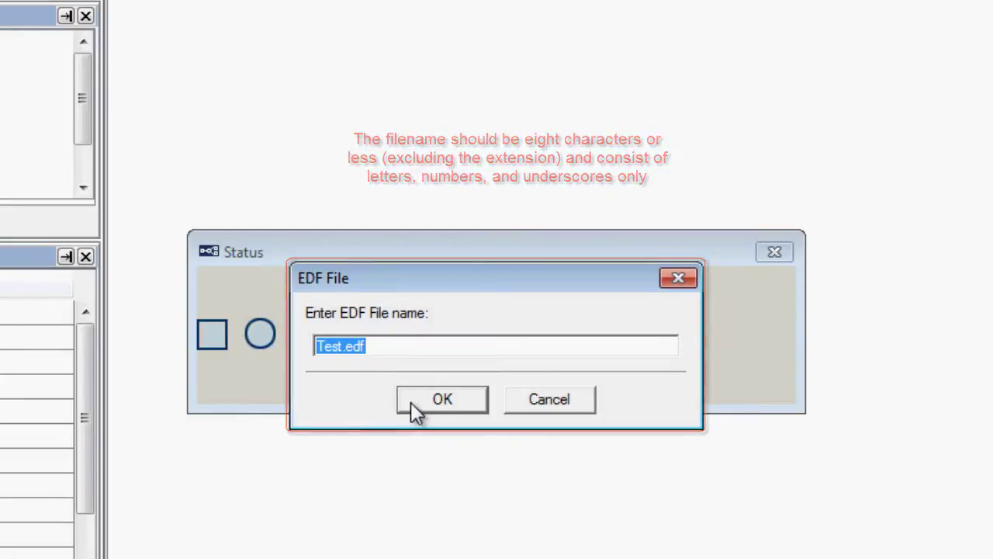
left_click(412, 400)
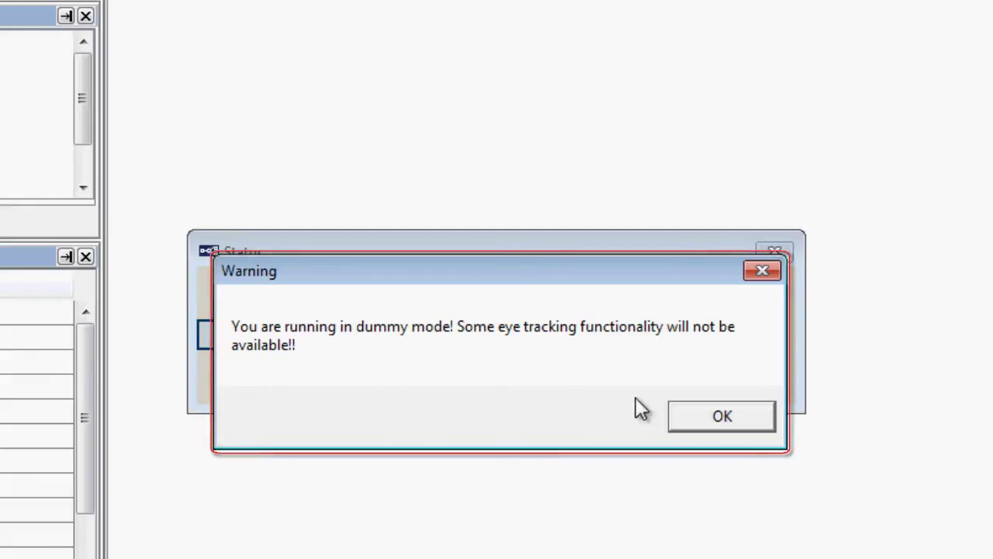
left_click(700, 417)
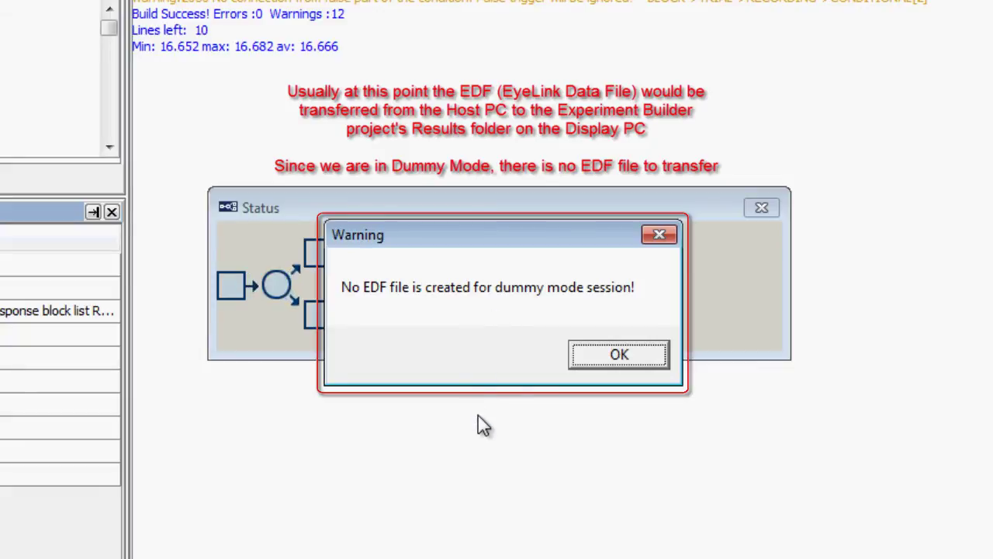
Step: Dismiss the No EDF file warning so the test run finishes
left_click(605, 357)
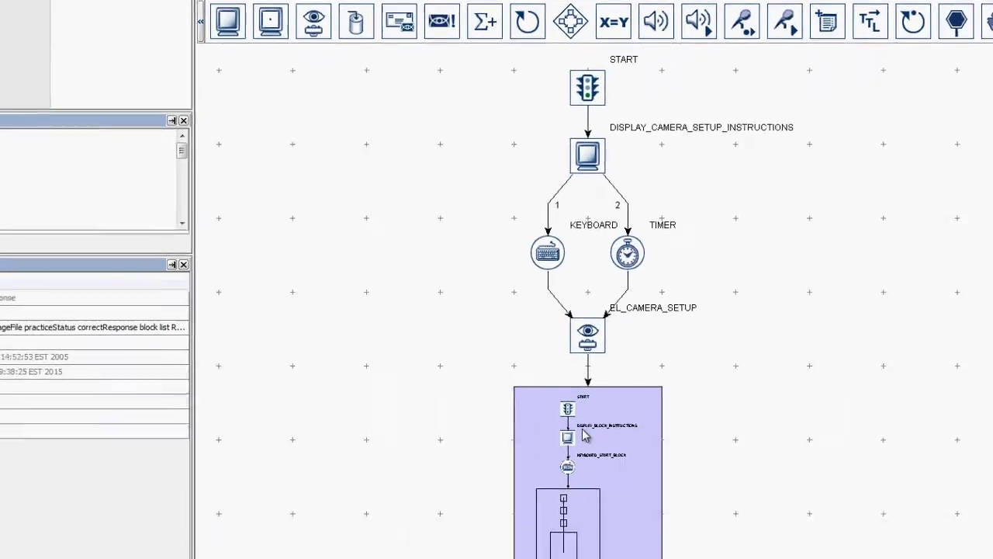
Step: Show the BLOCK sequence's properties, with Iteration Count 3
left_click(583, 432)
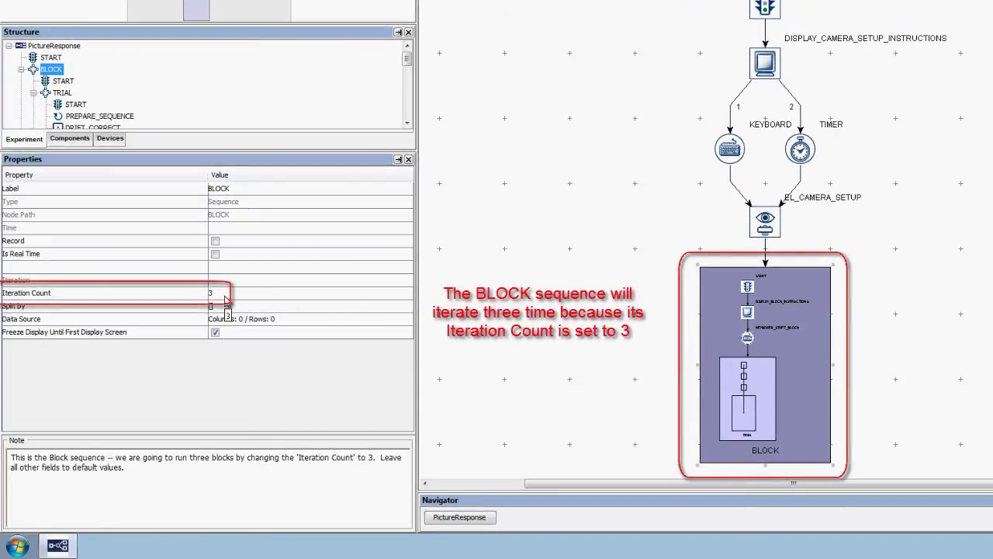
Step: Open BLOCK and show the TRIAL sequence's properties: Iteration Count 20, Split by [2,4,4]
double_click(728, 323)
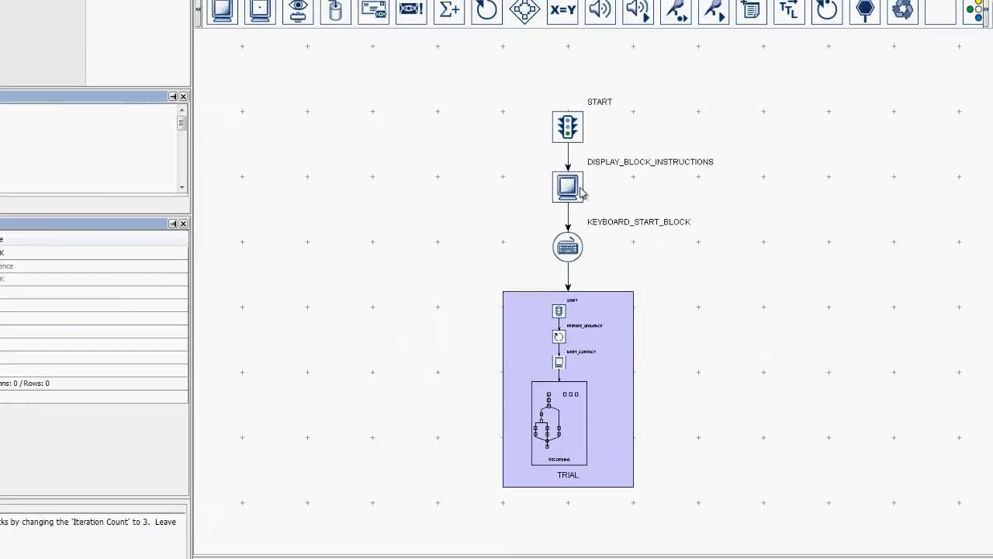
mouse_move(567, 187)
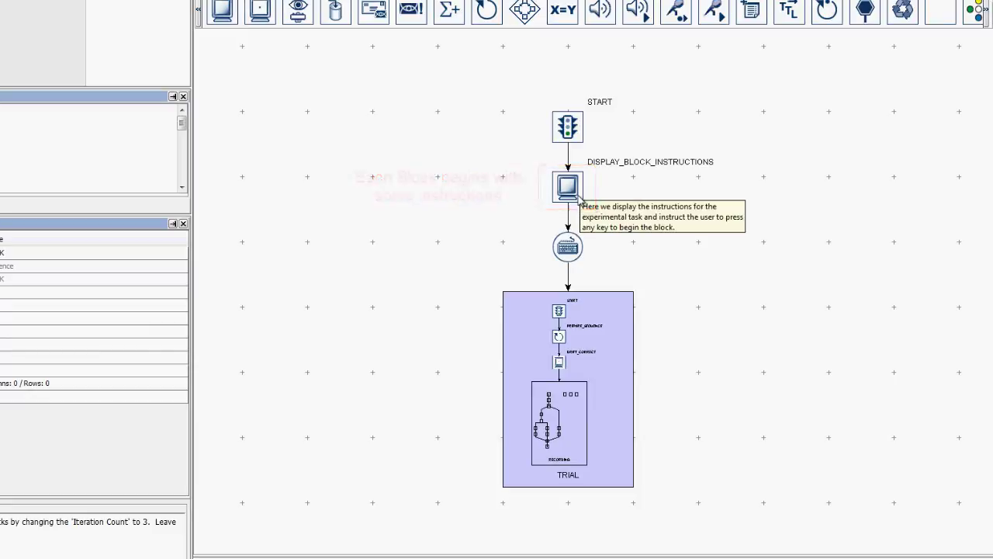
left_click(541, 335)
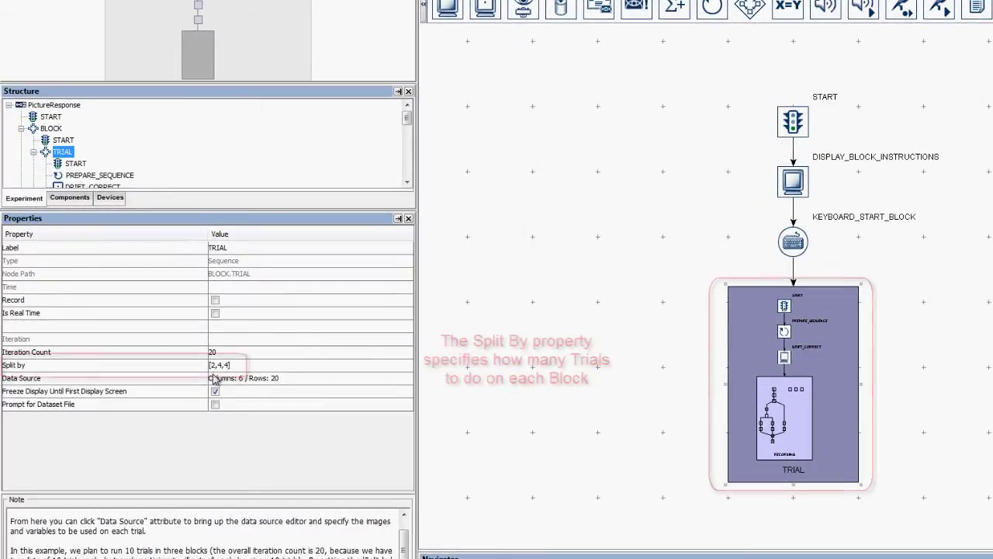
mouse_move(221, 373)
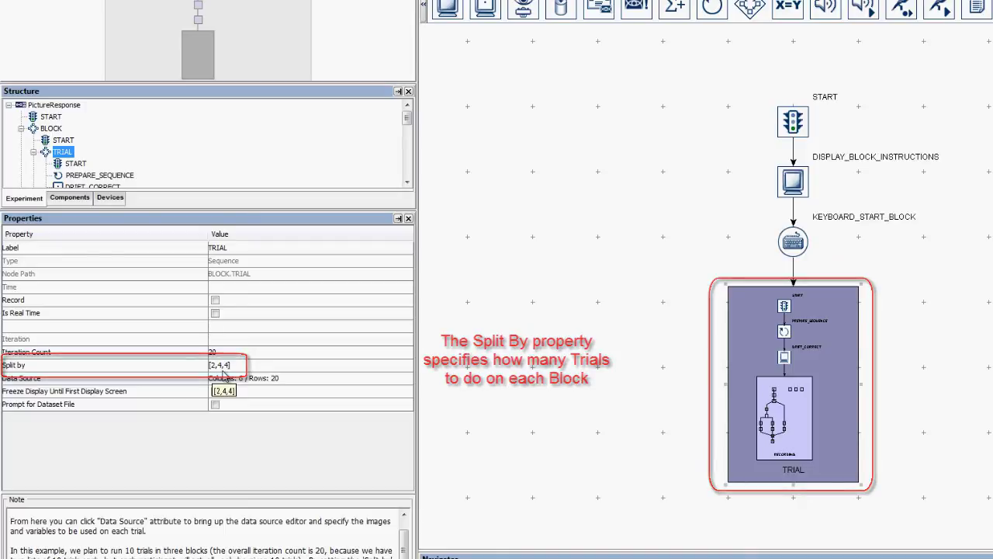
Step: View the TRIAL data source and its randomization options unchanged, then open the TRIAL sequence from BLOCK
left_click(224, 378)
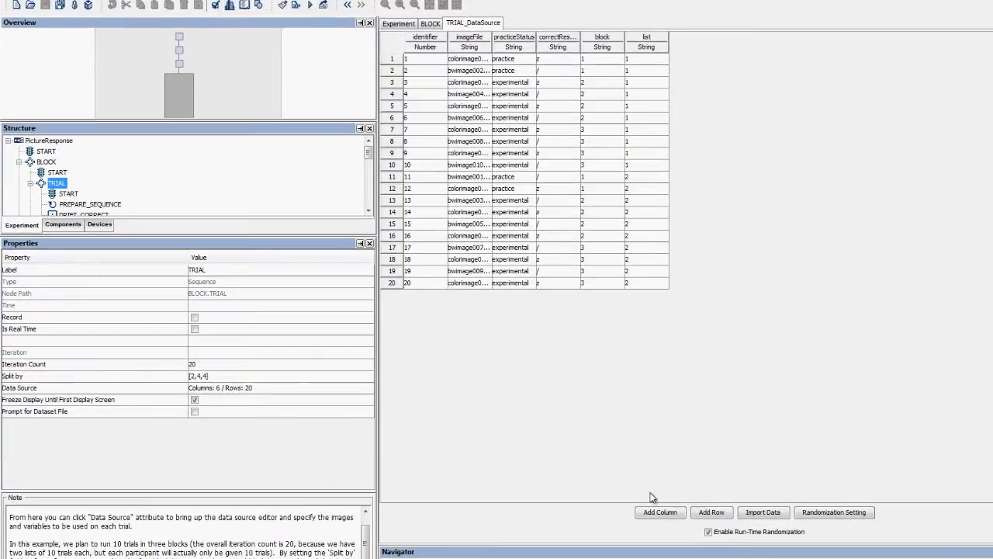
left_click(809, 510)
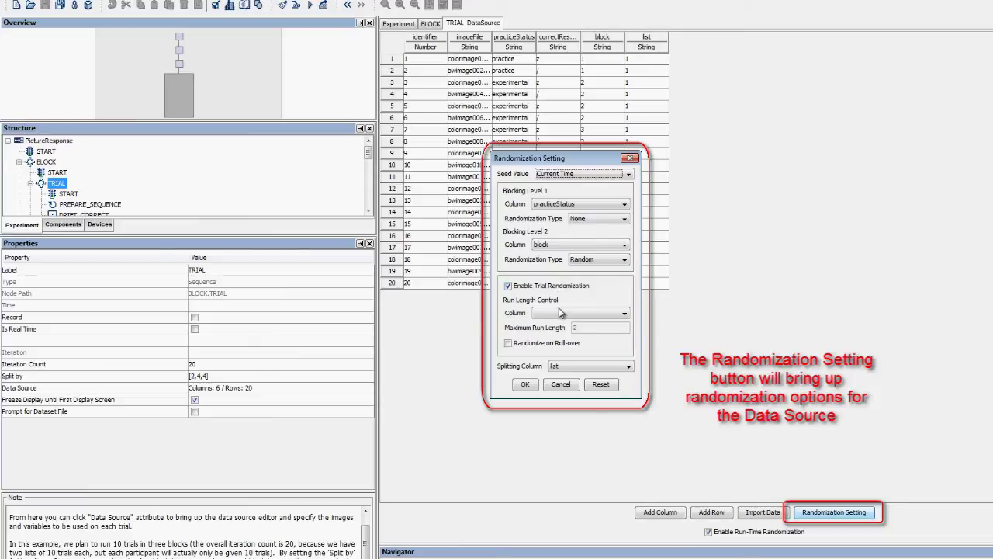
left_click(562, 385)
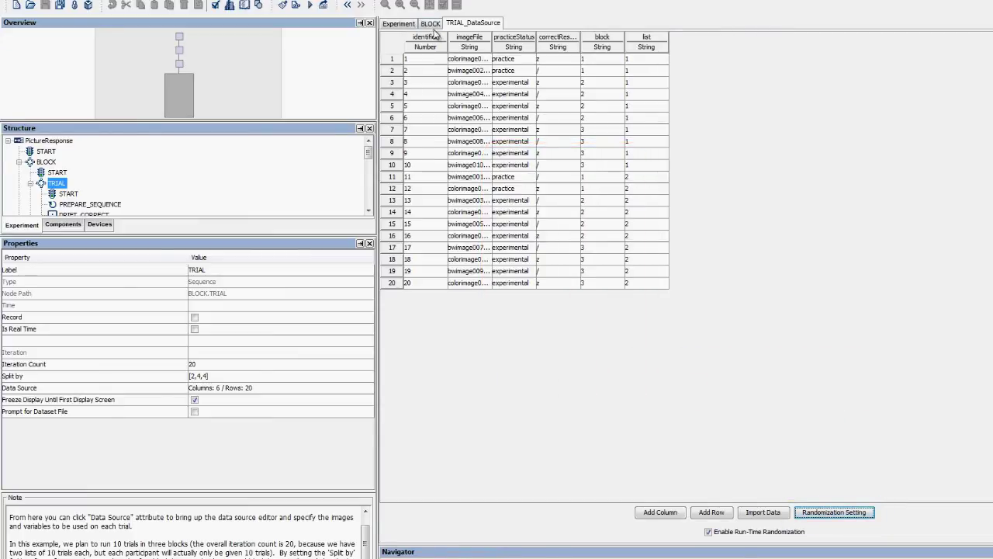
left_click(431, 24)
double_click(684, 359)
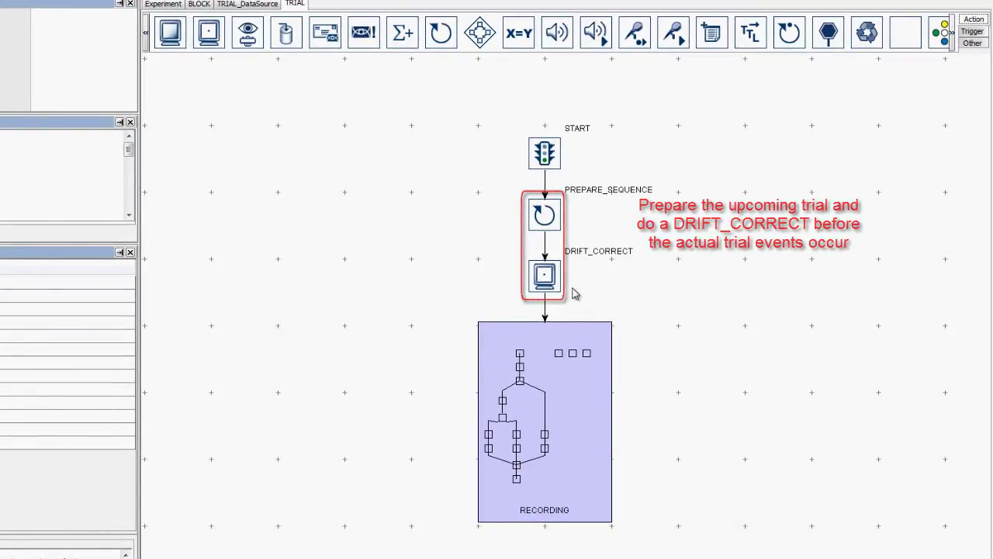
Step: Inspect the RECORDING sequence's properties and open it to view its display, response and feedback nodes
left_click(558, 341)
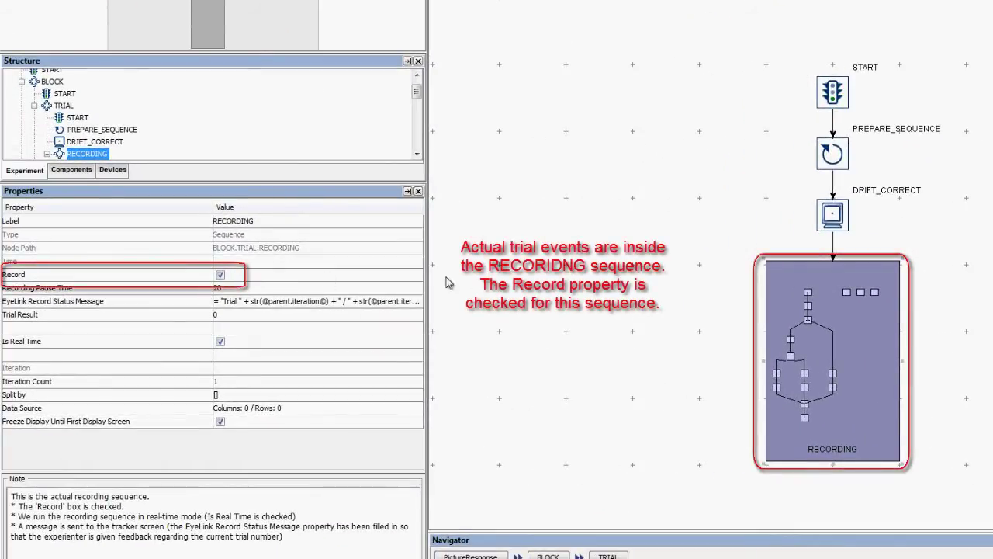
double_click(796, 306)
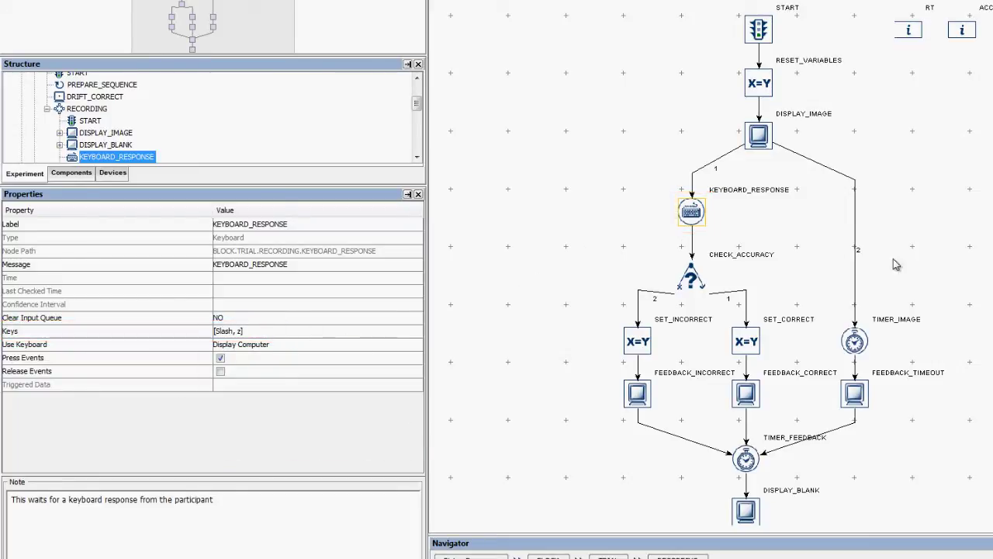
left_click(855, 342)
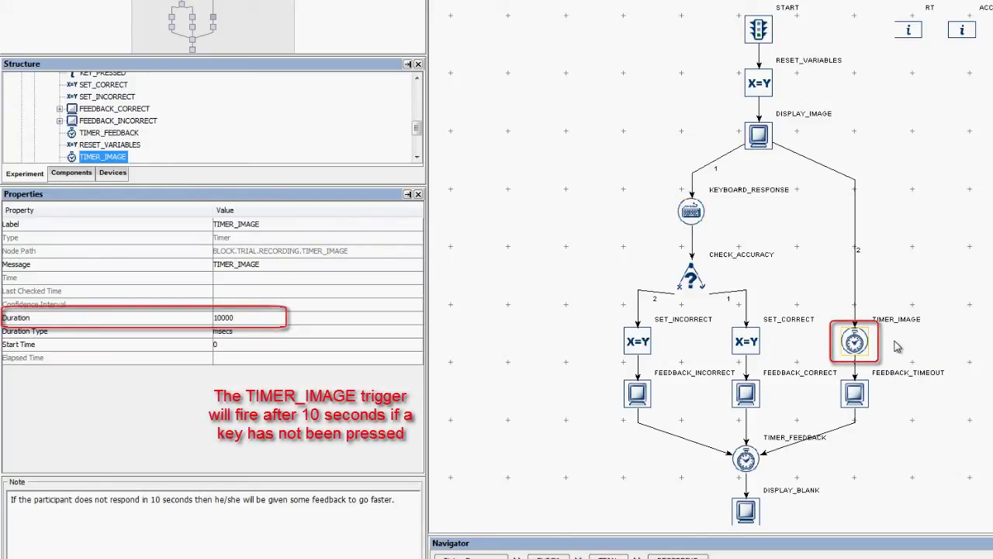
left_click(689, 281)
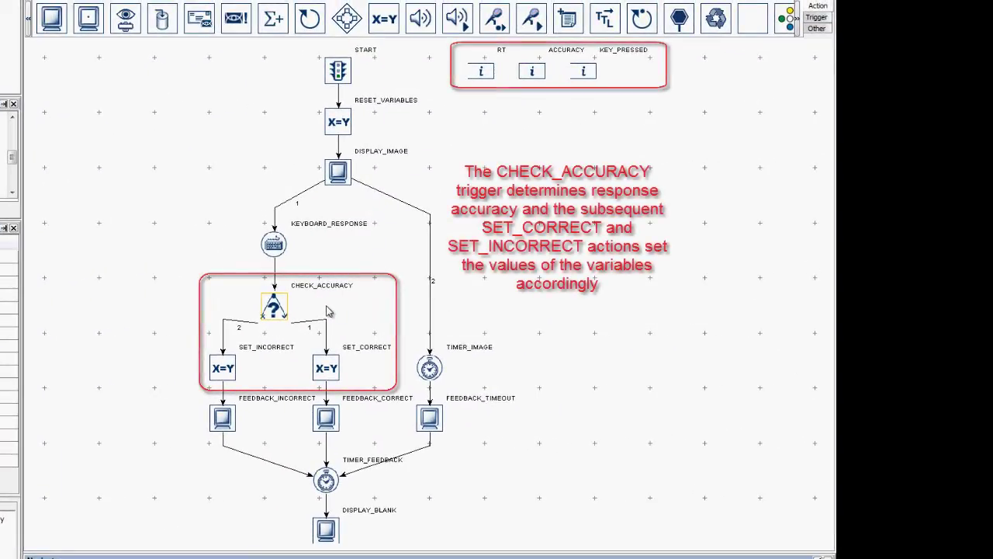
left_click(327, 379)
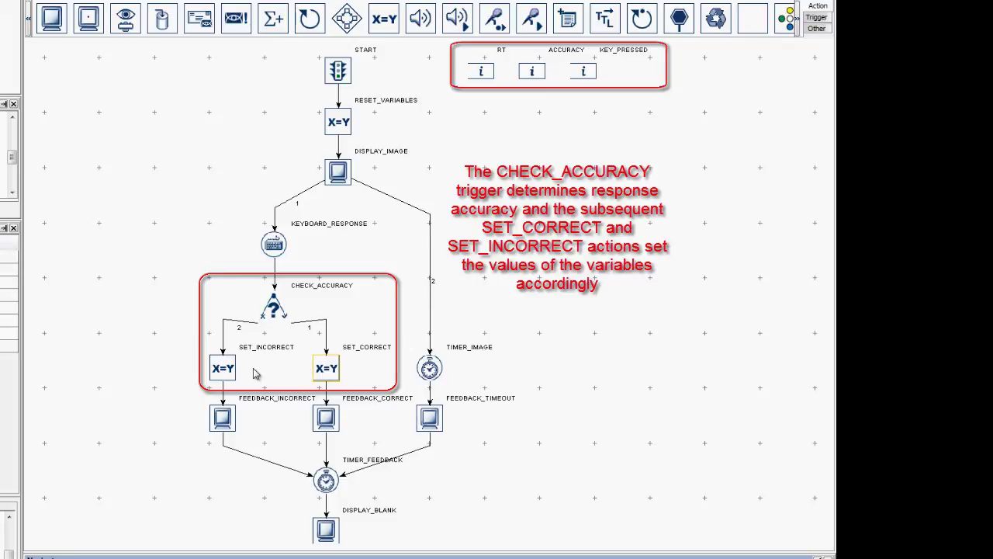
left_click(226, 373)
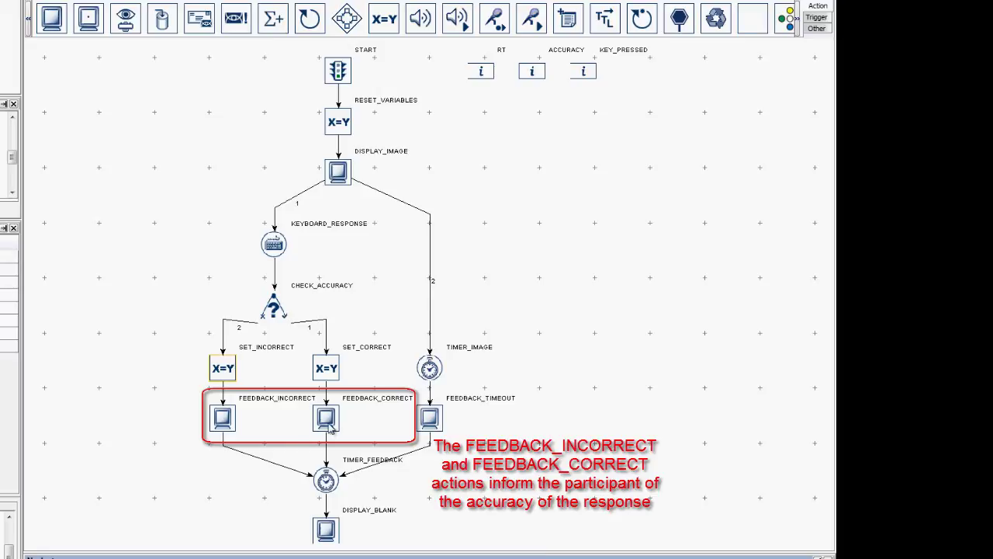
left_click(226, 421)
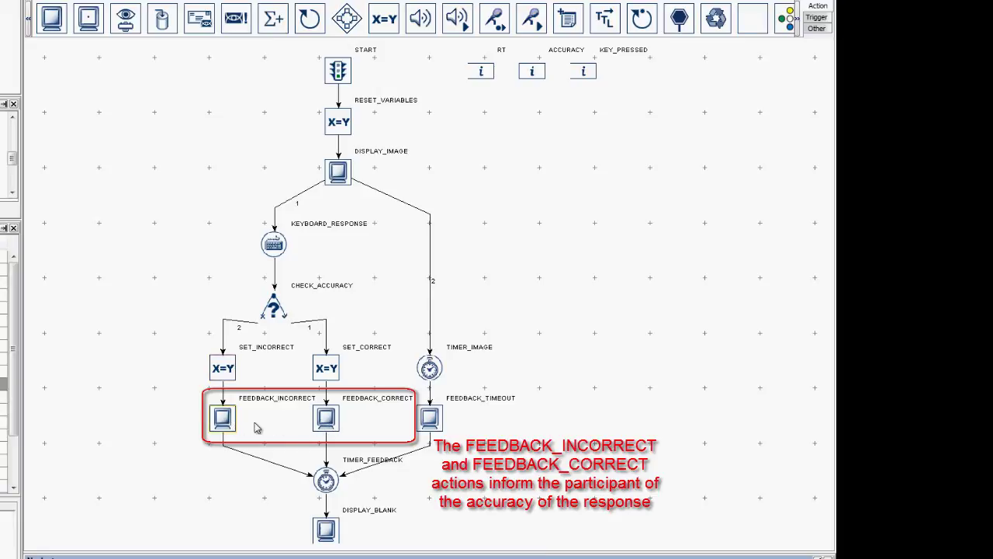
left_click(437, 429)
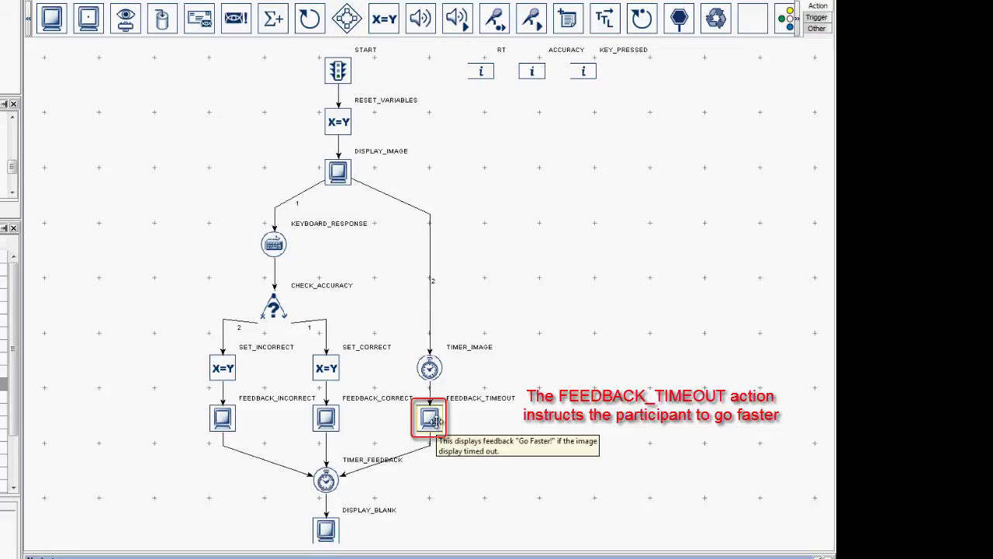
left_click(326, 480)
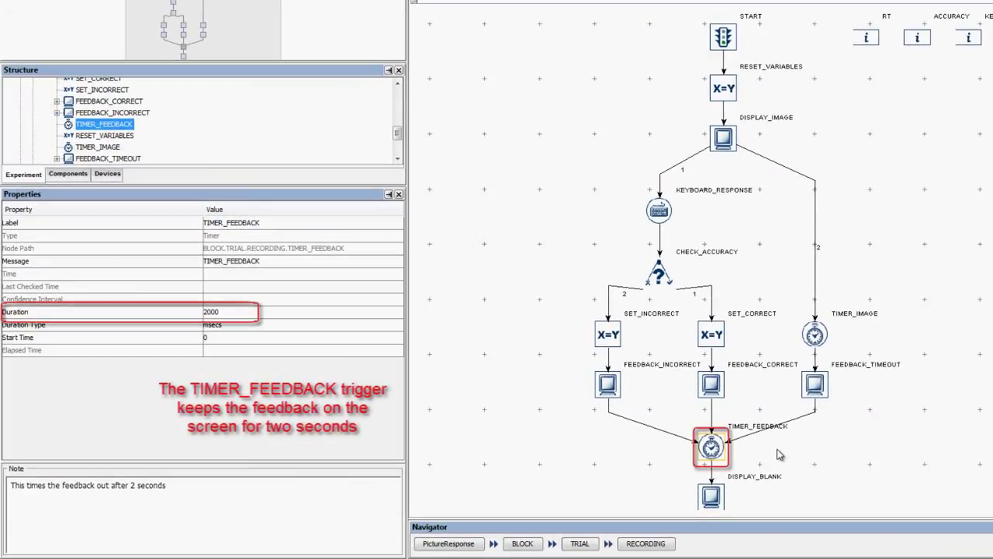
left_click(719, 501)
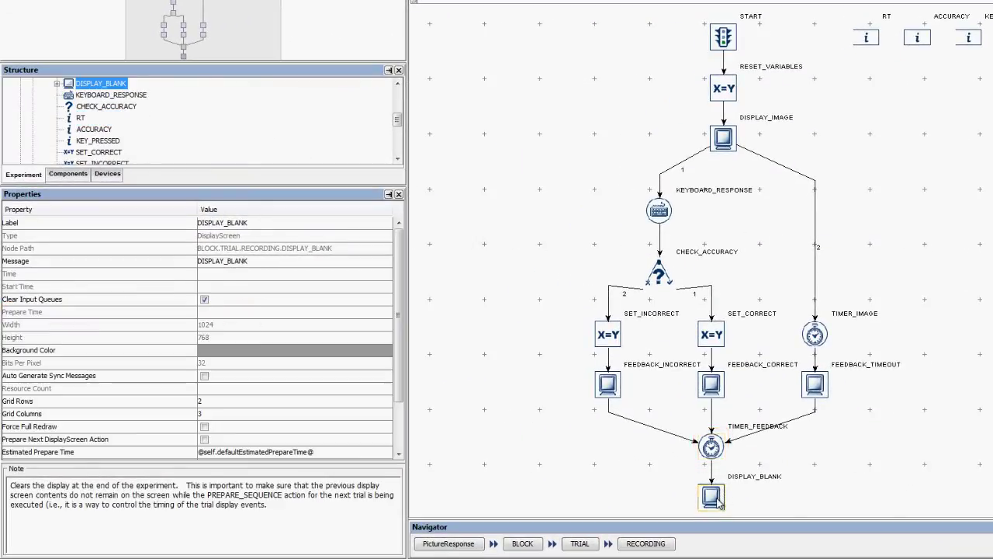